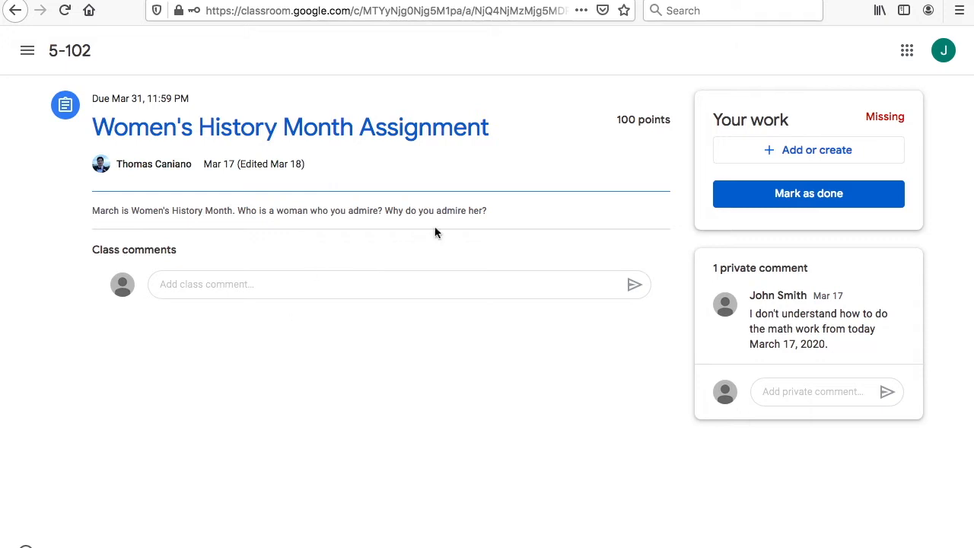
# Step: Create a new Google Docs document as the work for the Women's History Month Assignment and open it
pyautogui.click(764, 159)
pyautogui.click(765, 293)
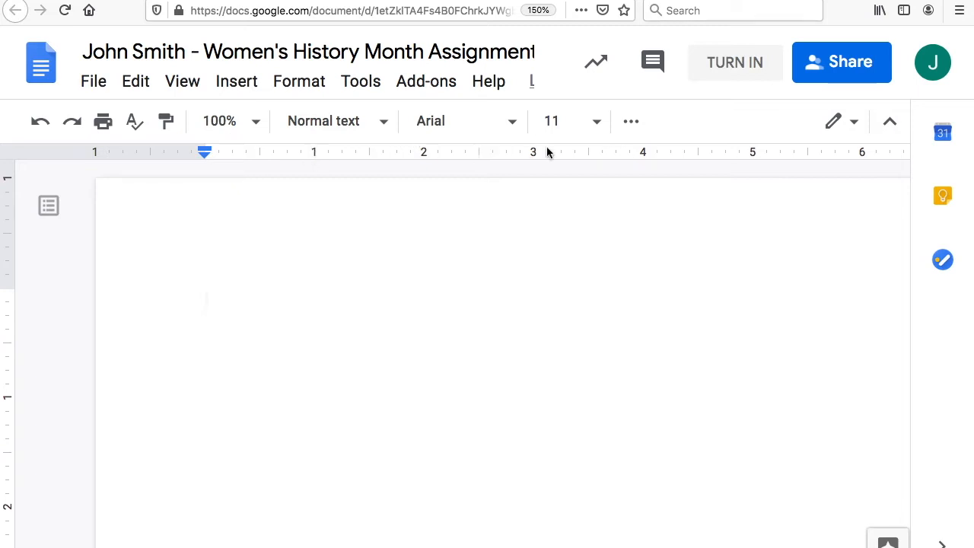
# Step: Set the blank document's text font to Comic Sans MS and the font size to 18
pyautogui.click(636, 124)
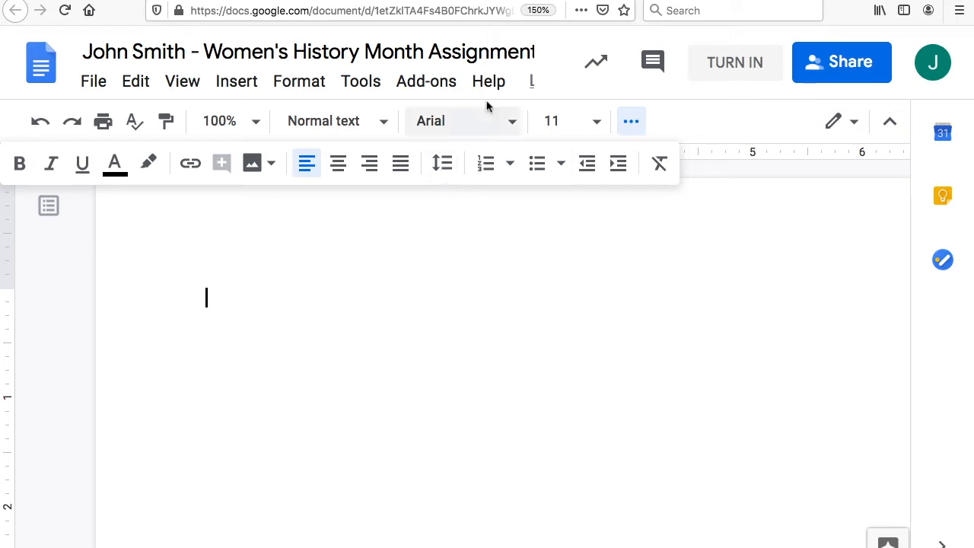
pyautogui.click(510, 121)
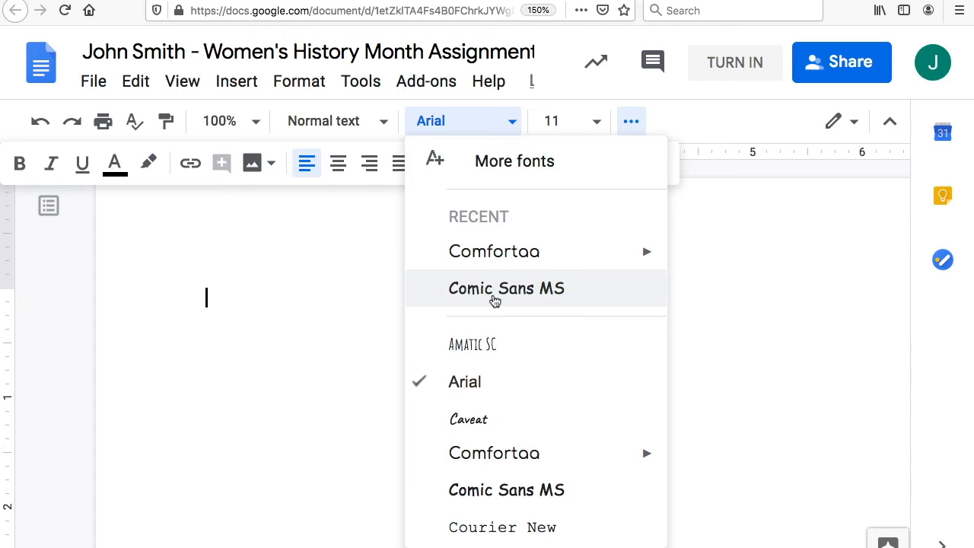
pyautogui.click(495, 297)
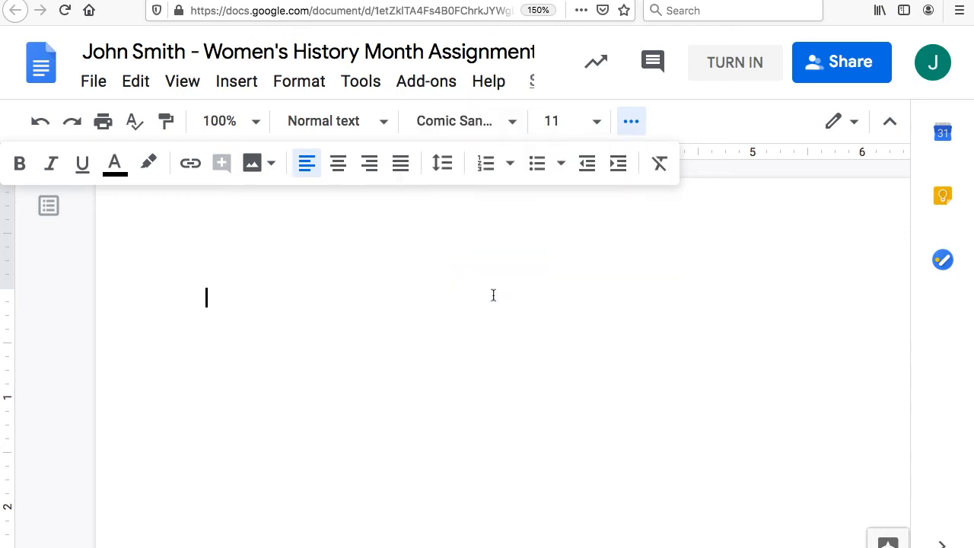
pyautogui.click(510, 134)
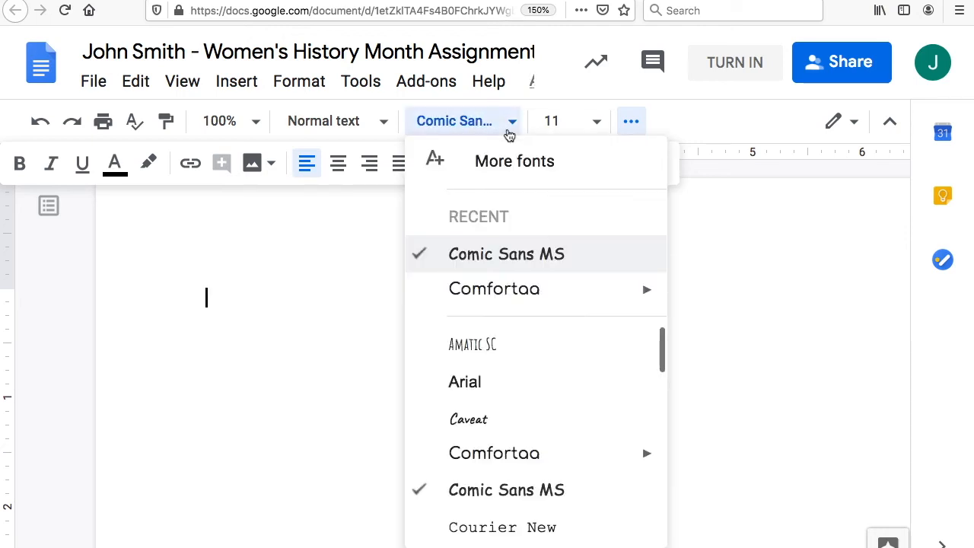
pyautogui.click(509, 135)
pyautogui.click(598, 129)
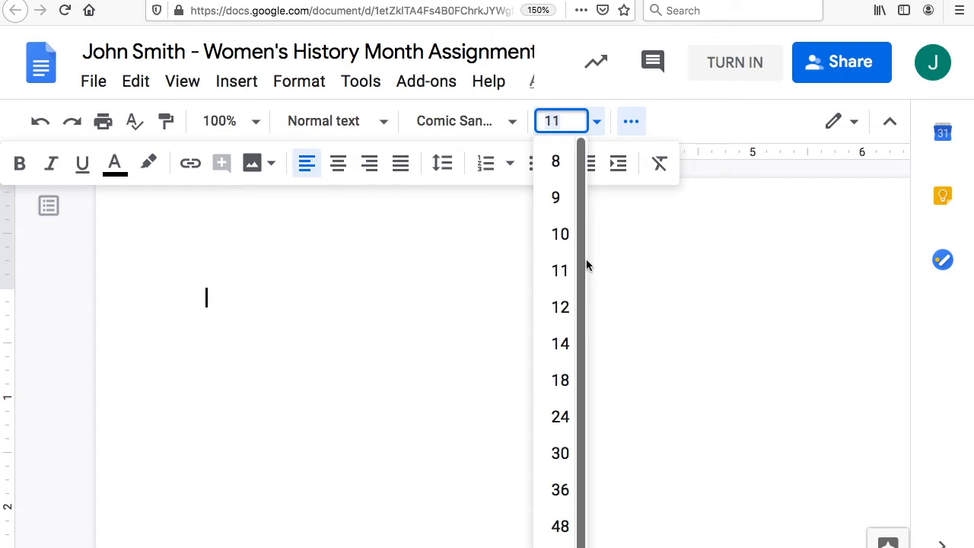
pyautogui.click(559, 380)
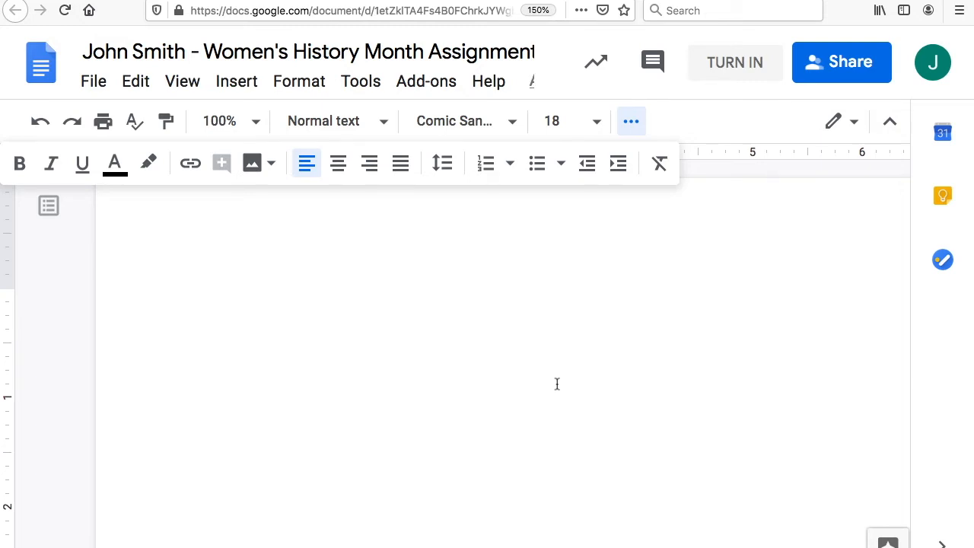
# Step: Add the centered, dark blue title "My Favorite First Grade Memory" and start a new line below it
pyautogui.click(339, 168)
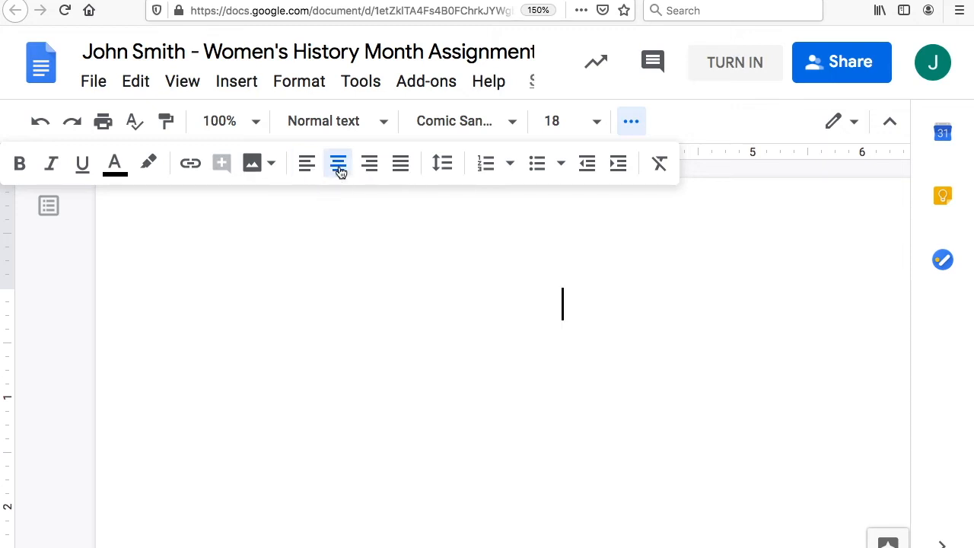
pyautogui.click(119, 173)
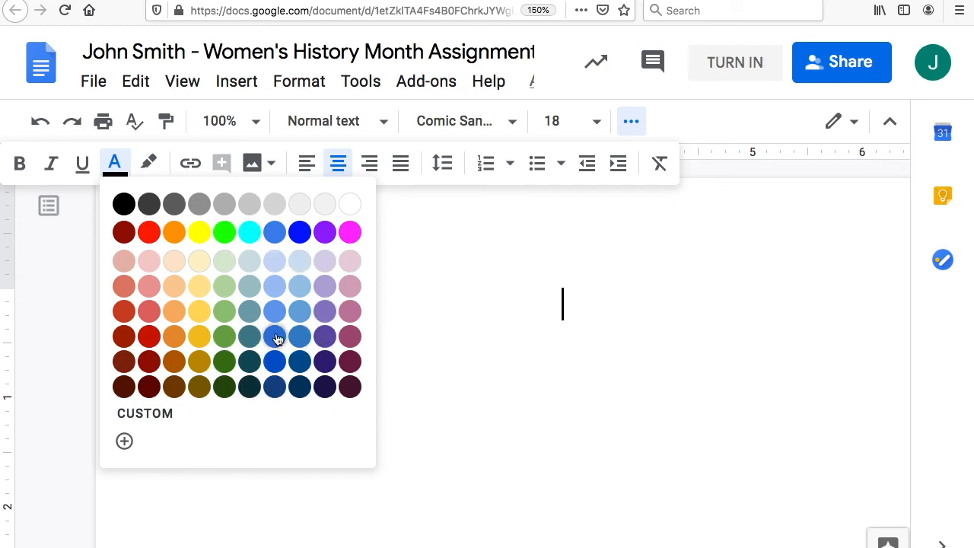
pyautogui.click(275, 383)
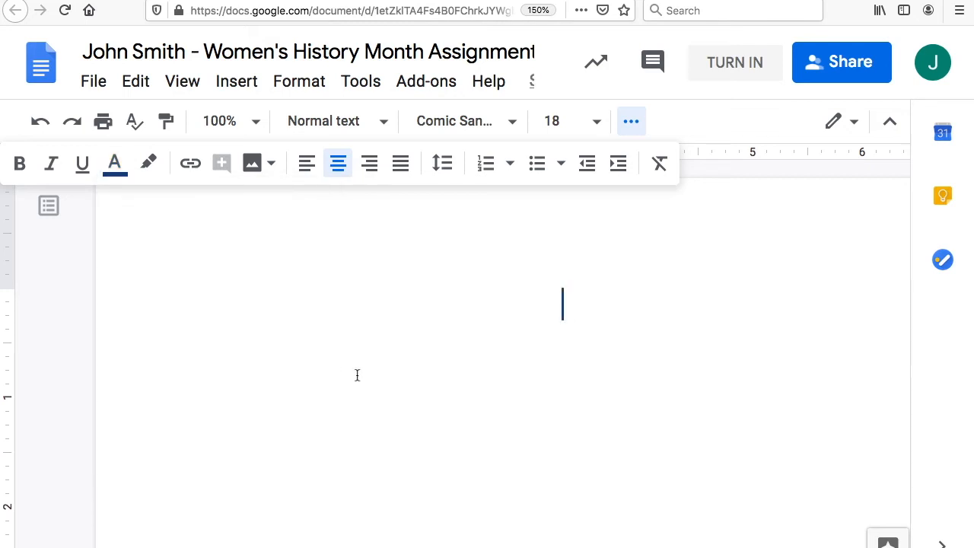
pyautogui.write('My Favorit')
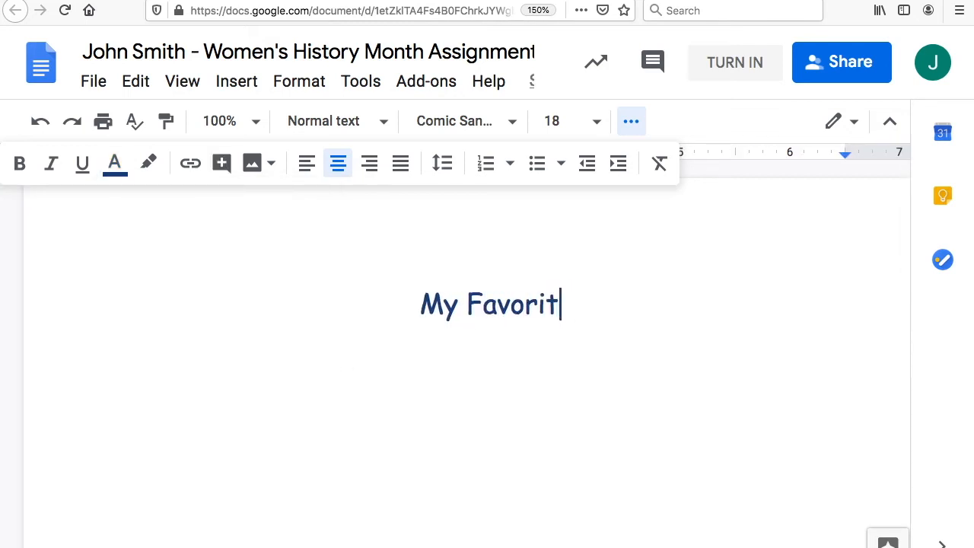
pyautogui.write('e First Grade Memory')
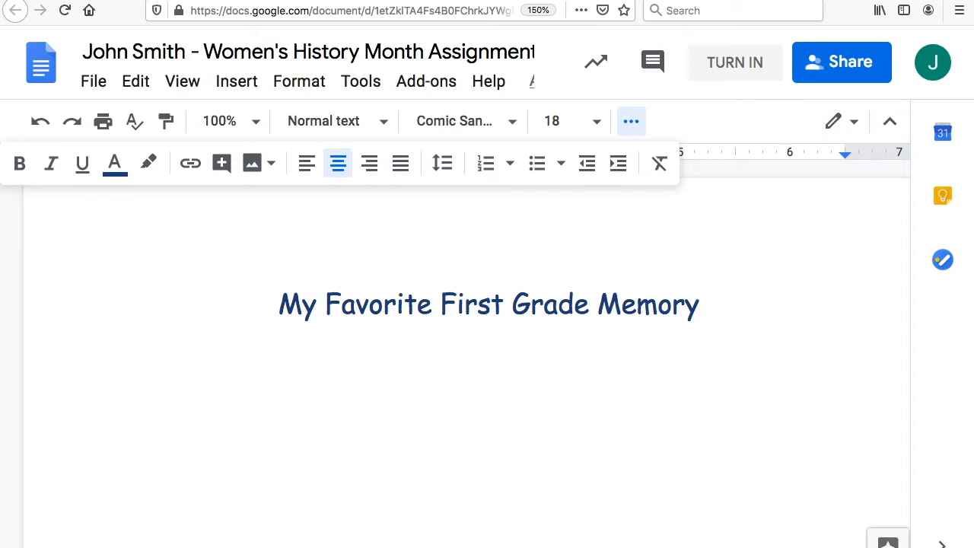
pyautogui.press('Return')
# Step: Write a left-aligned paragraph at size 14 about the class ice cream trip, beginning "My favorite first grade memory was when I went to the ice cream shop"
pyautogui.click(306, 169)
pyautogui.click(336, 169)
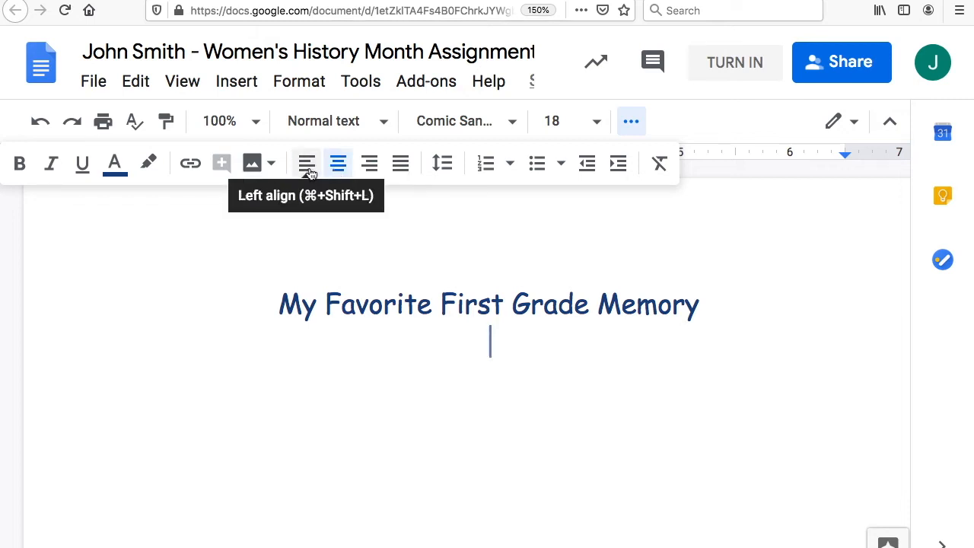
pyautogui.click(306, 169)
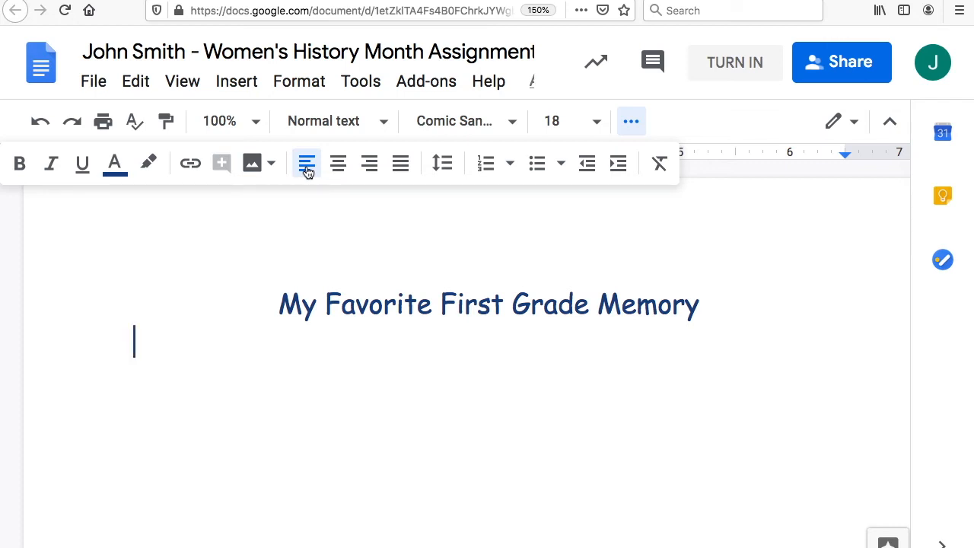
pyautogui.write('My favorite first grade memory was when I went to the ice cream shop')
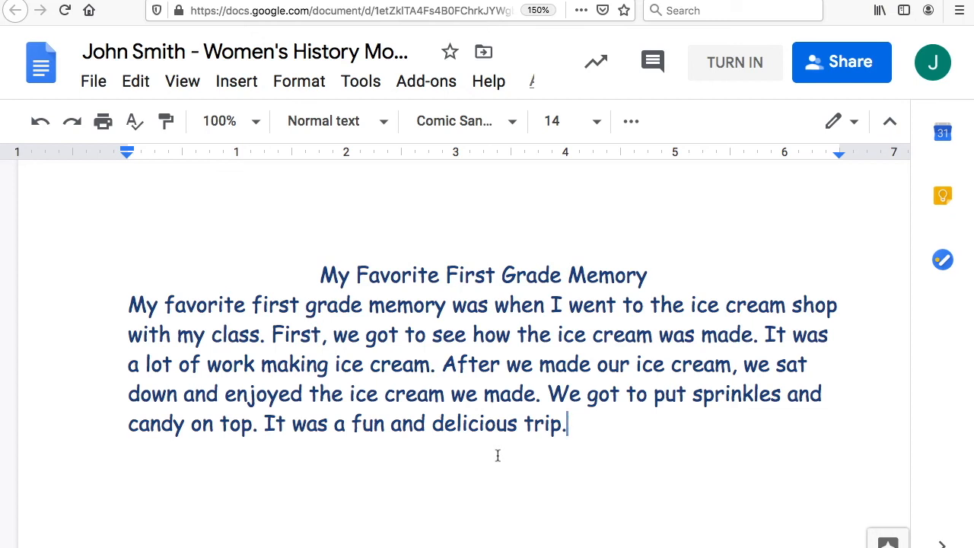
# Step: Search the web for "ice cream" images and insert the cartoon multi-scoop cone on a new line below the paragraph
pyautogui.press('Return')
pyautogui.click(241, 90)
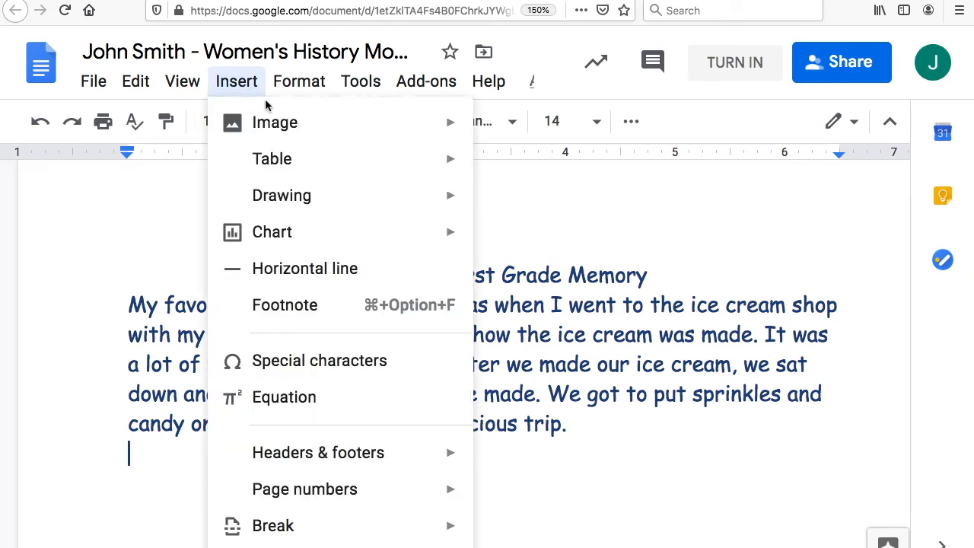
pyautogui.moveTo(292, 131)
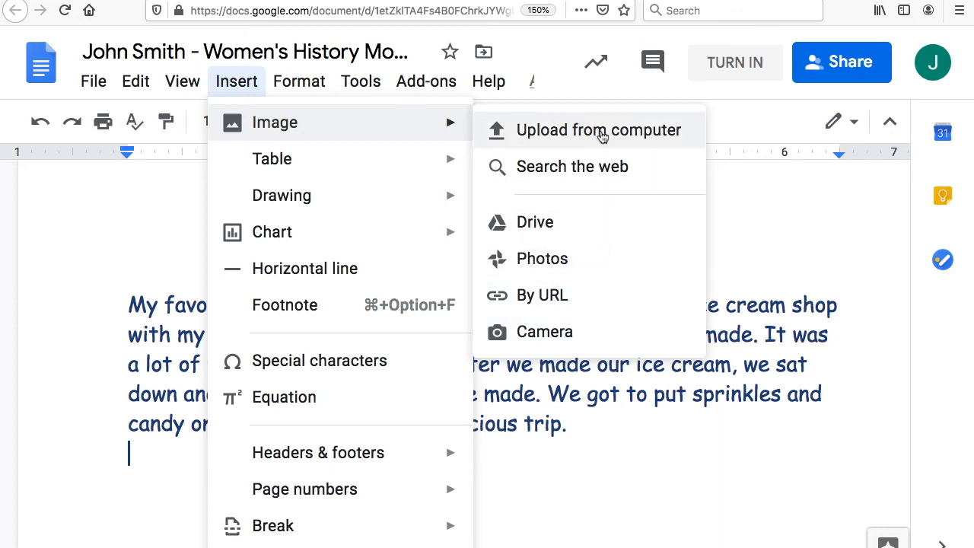
pyautogui.click(570, 167)
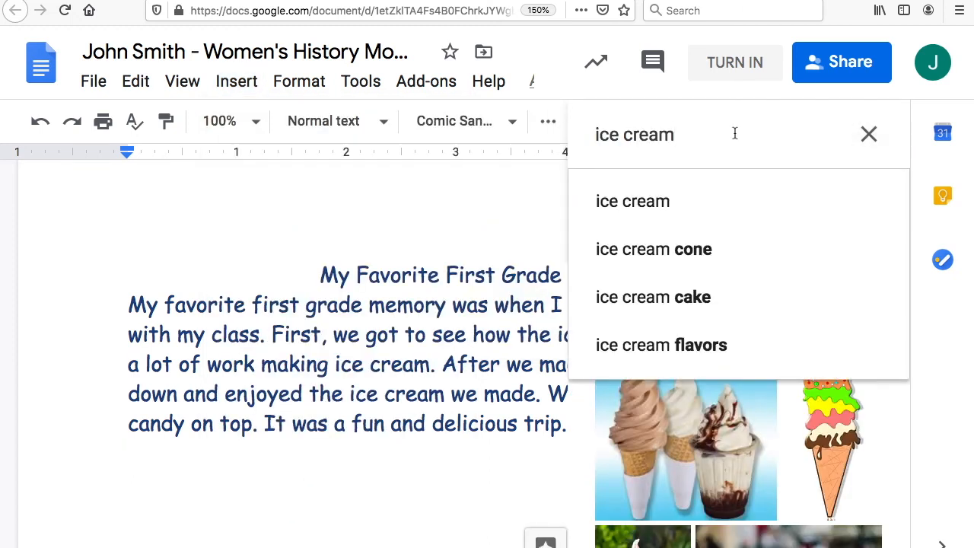
pyautogui.press('BackSpace')
pyautogui.press('BackSpace')
pyautogui.press('BackSpace')
pyautogui.press('BackSpace')
pyautogui.press('BackSpace')
pyautogui.press('BackSpace')
pyautogui.press('BackSpace')
pyautogui.press('BackSpace')
pyautogui.press('BackSpace')
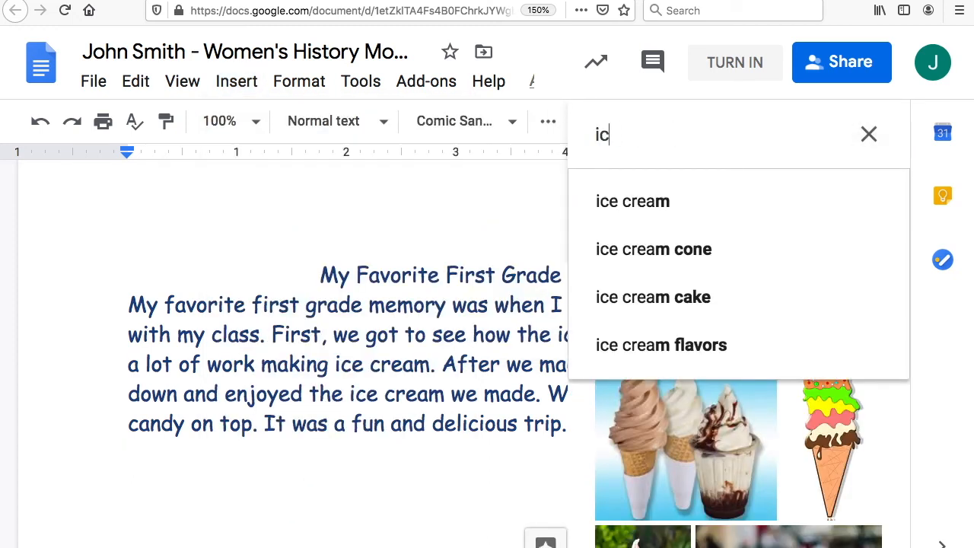
pyautogui.write('ice cream')
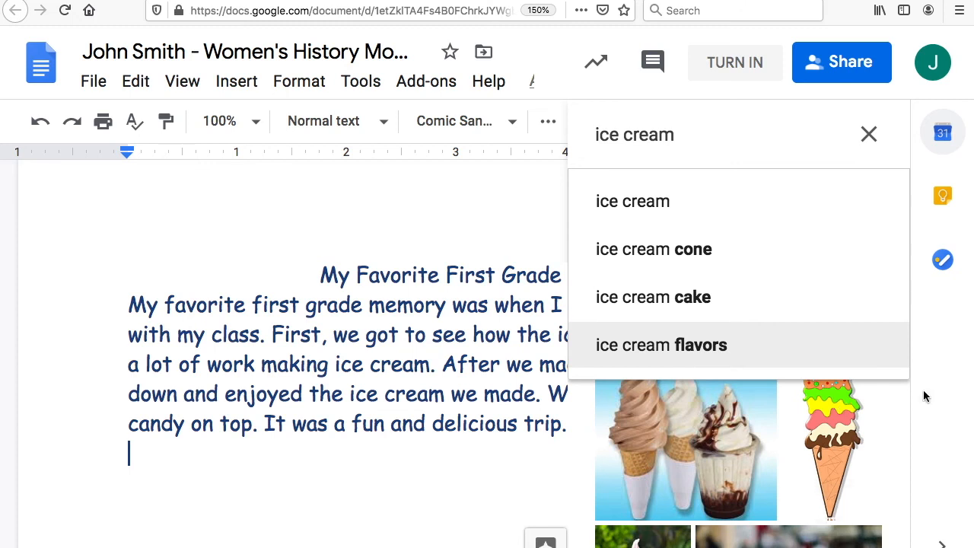
pyautogui.click(848, 422)
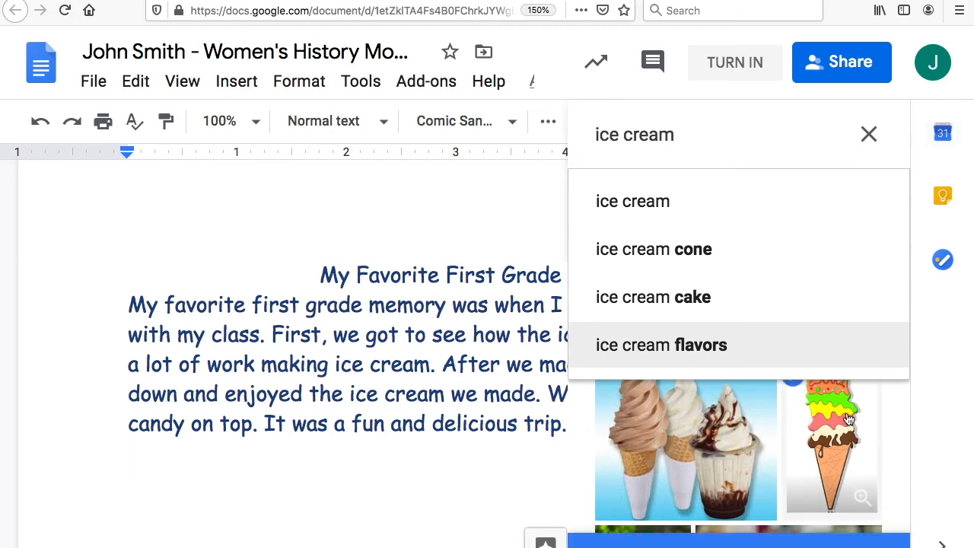
pyautogui.click(857, 543)
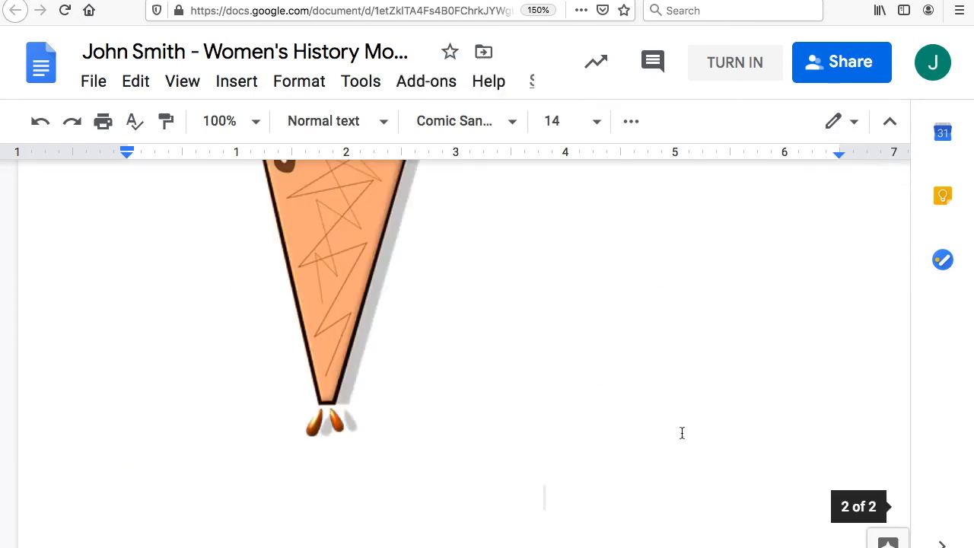
# Step: Shrink the ice cream cone image to about 1.8 inches wide and 2.6 inches tall so it fits directly under the paragraph
pyautogui.scroll(5, 682, 432)
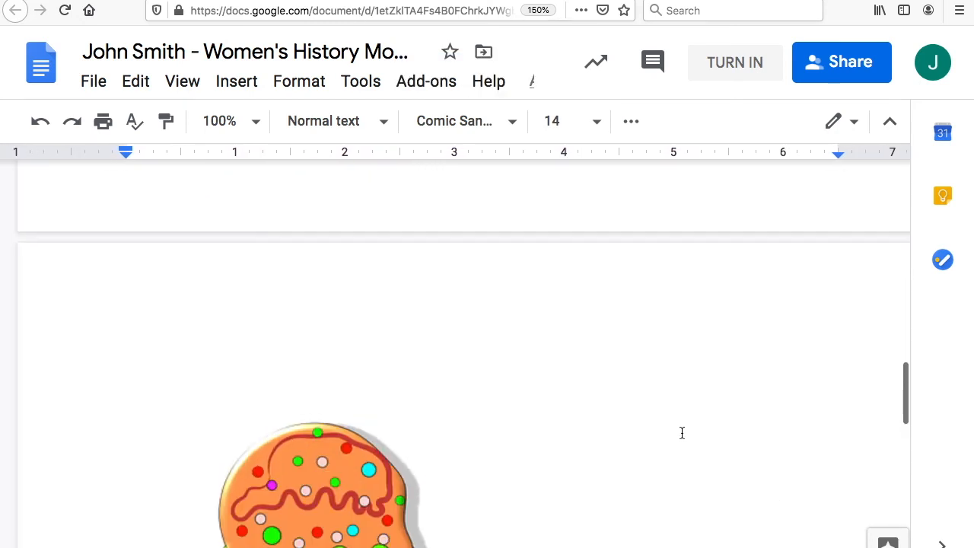
pyautogui.click(297, 367)
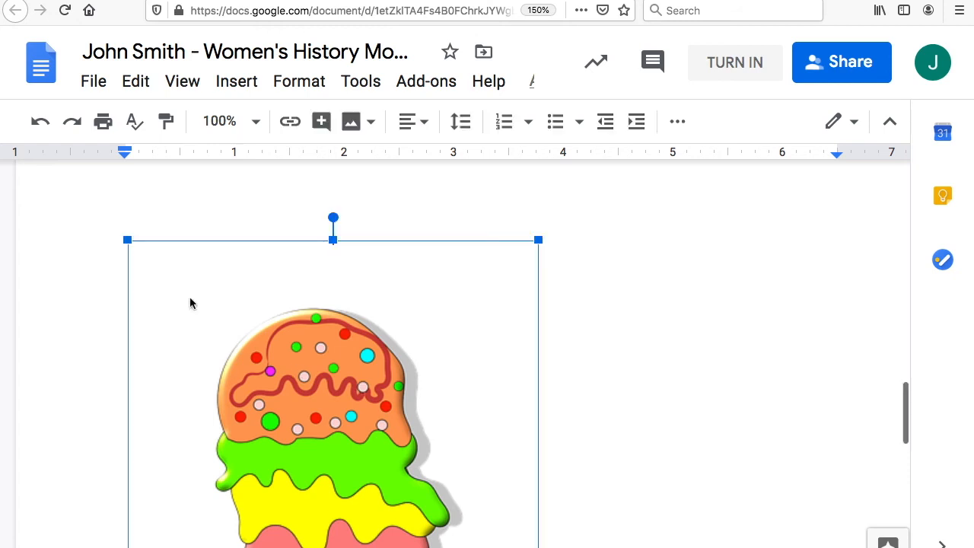
pyautogui.moveTo(126, 240); pyautogui.dragTo(181, 344)
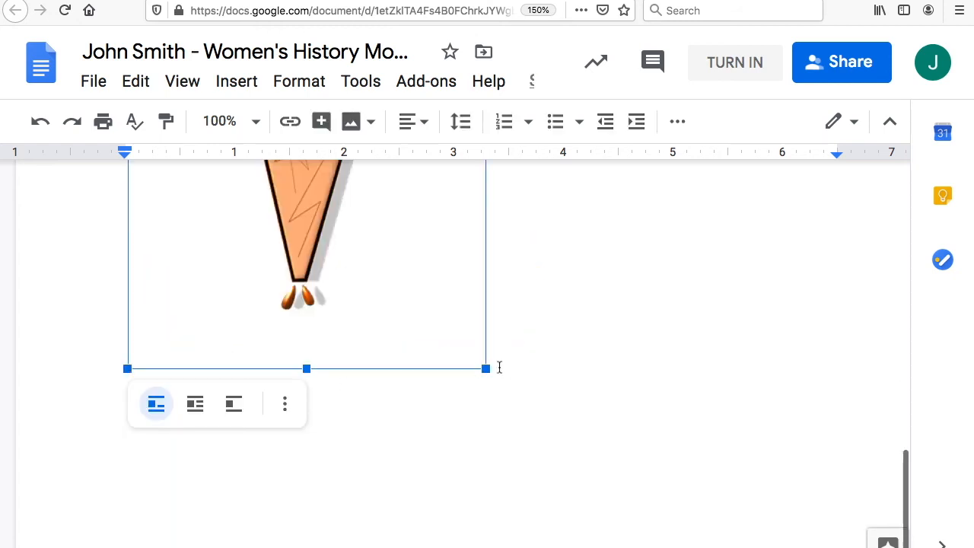
pyautogui.moveTo(486, 368); pyautogui.dragTo(358, 225)
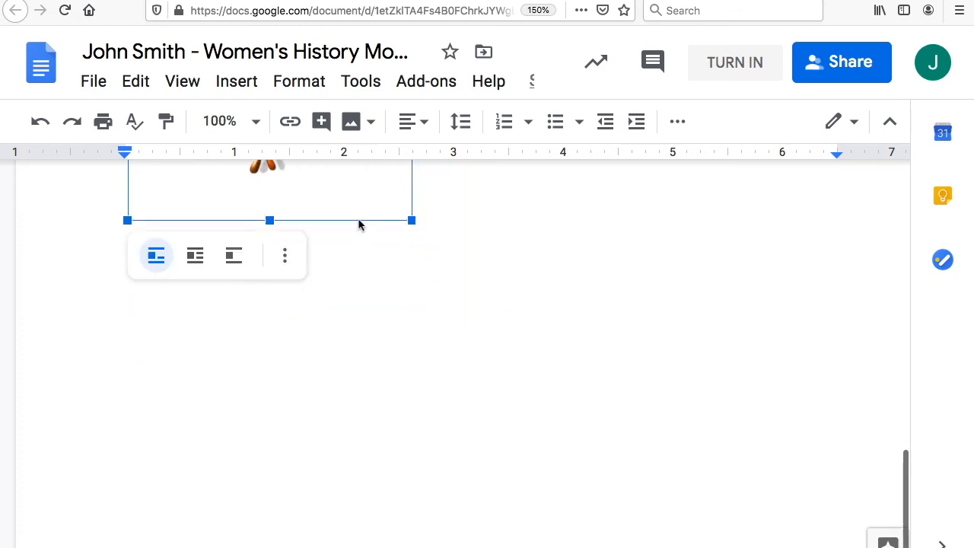
pyautogui.moveTo(468, 473); pyautogui.dragTo(351, 305)
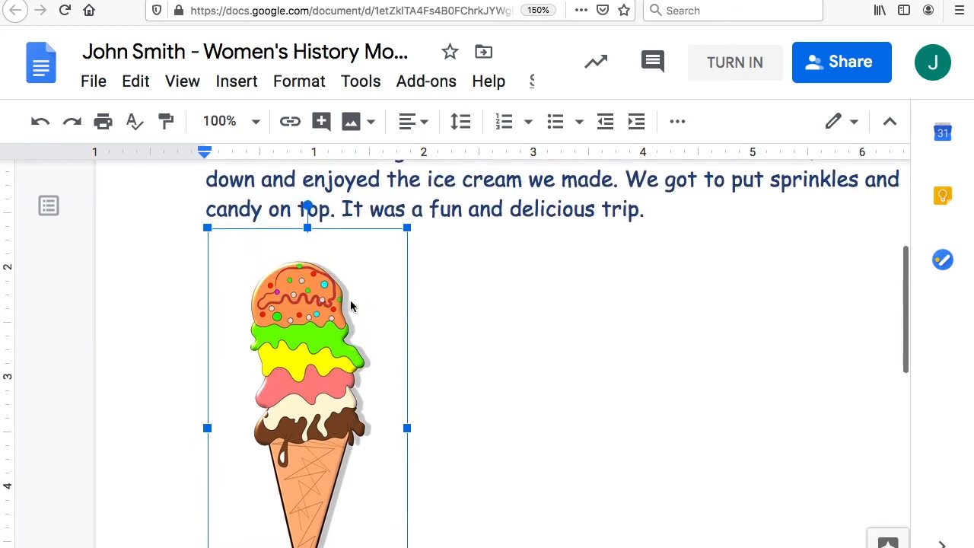
pyautogui.moveTo(308, 227); pyautogui.dragTo(317, 353)
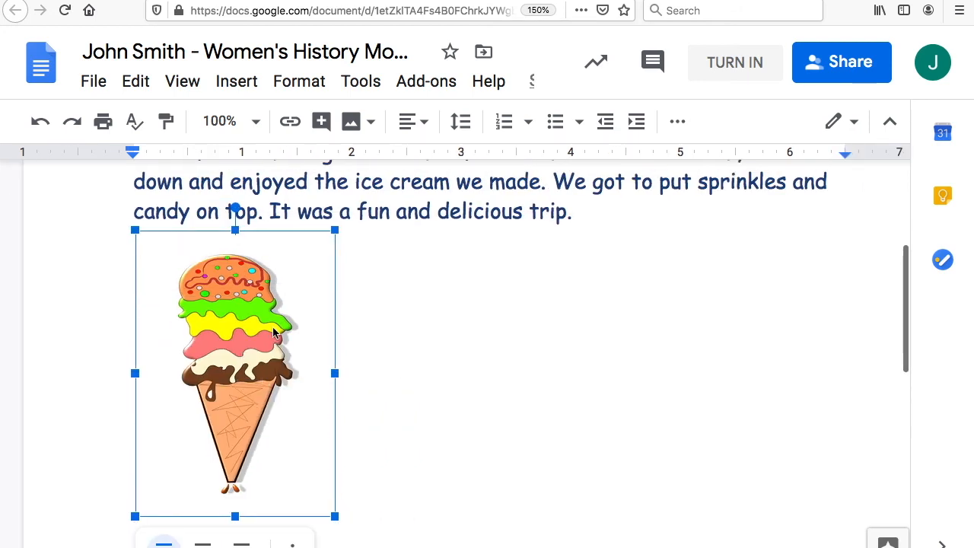
# Step: Set the document zoom to 75% and deselect the ice cream image
pyautogui.click(256, 122)
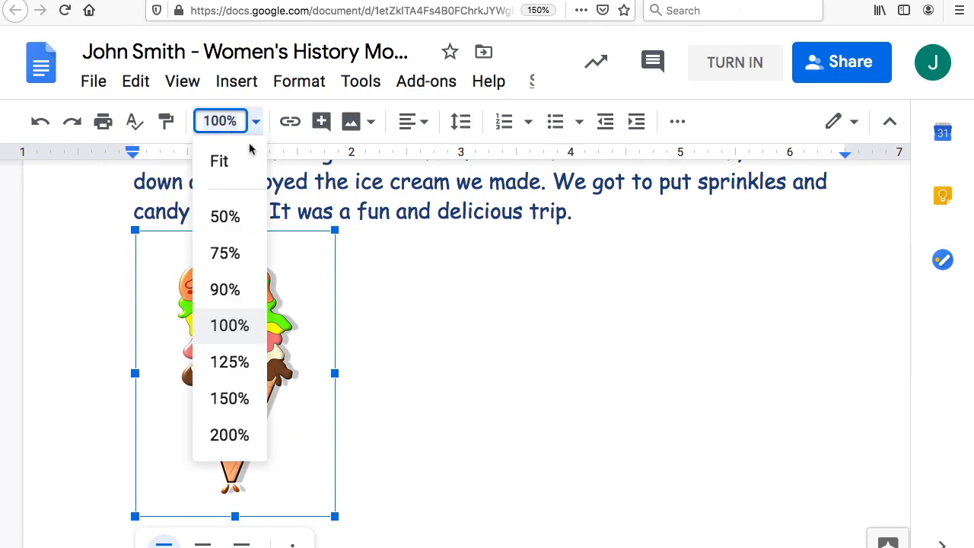
pyautogui.click(231, 252)
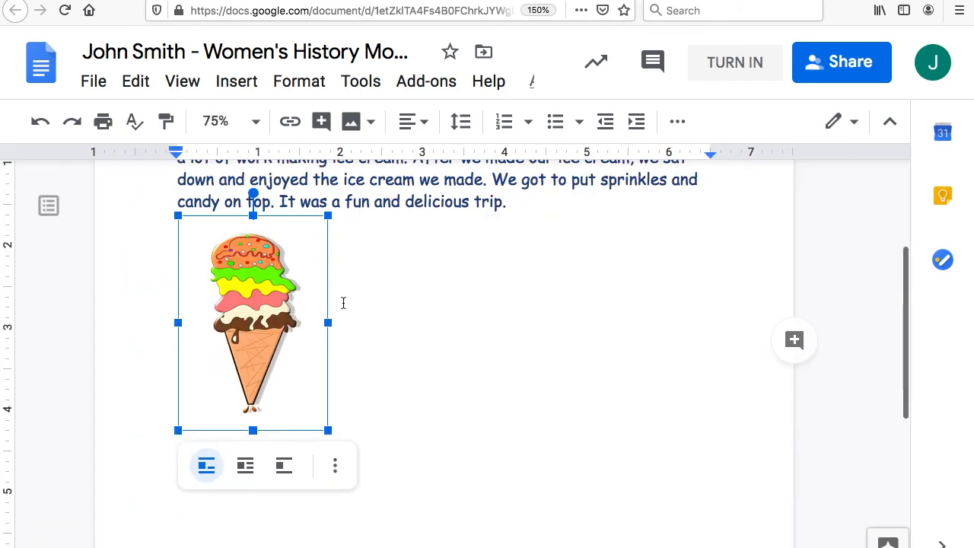
pyautogui.scroll(2, 344, 303)
pyautogui.scroll(1, 428, 281)
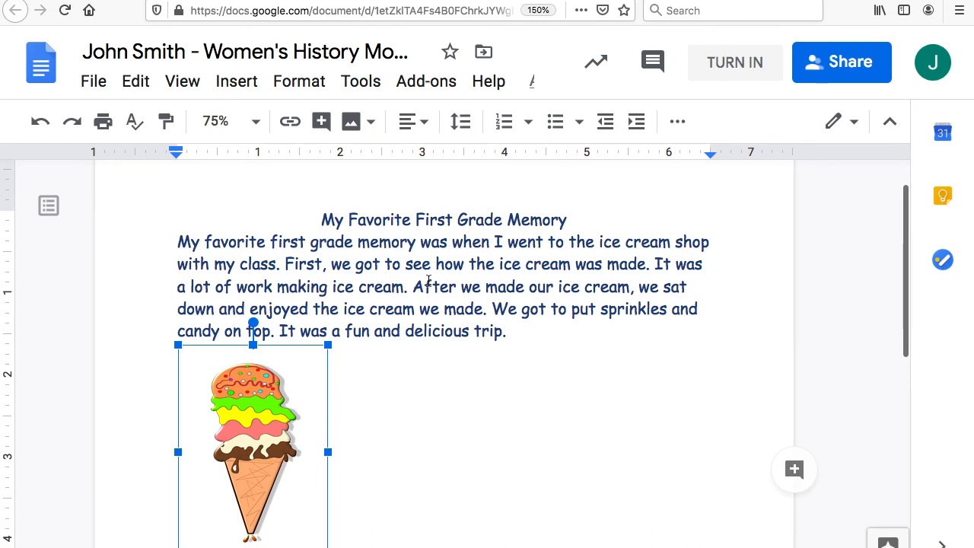
pyautogui.click(586, 404)
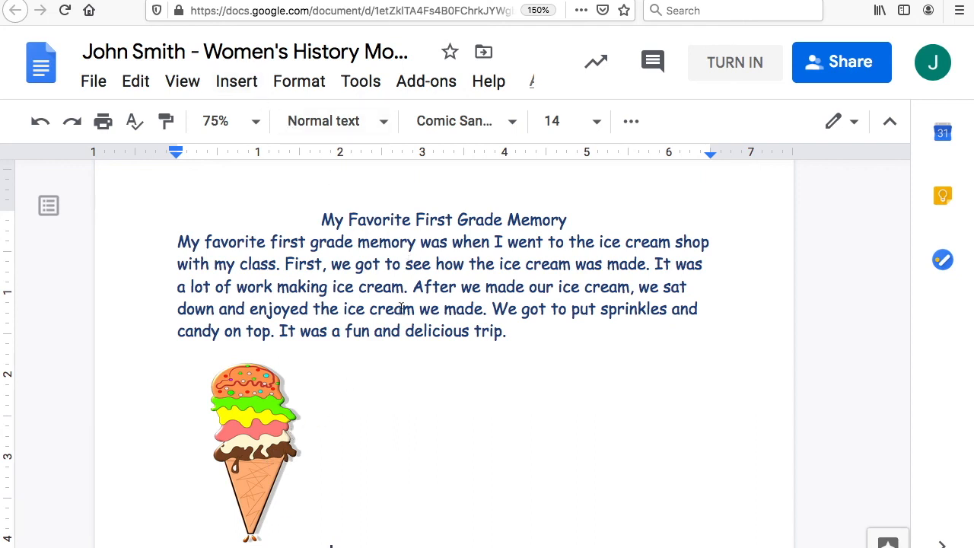
# Step: Turn in the finished document for the Women's History Month Assignment and confirm the submission in Google Classroom
pyautogui.click(731, 76)
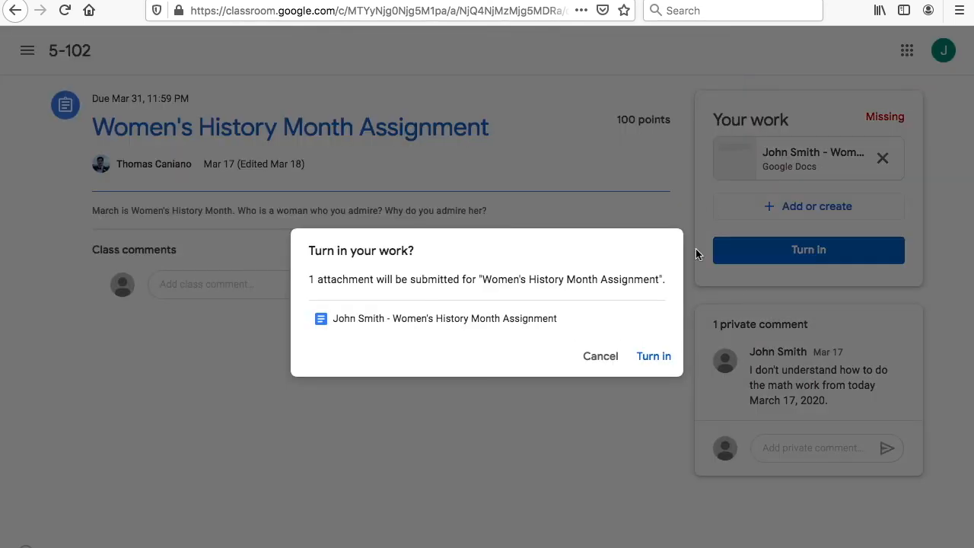
pyautogui.click(653, 361)
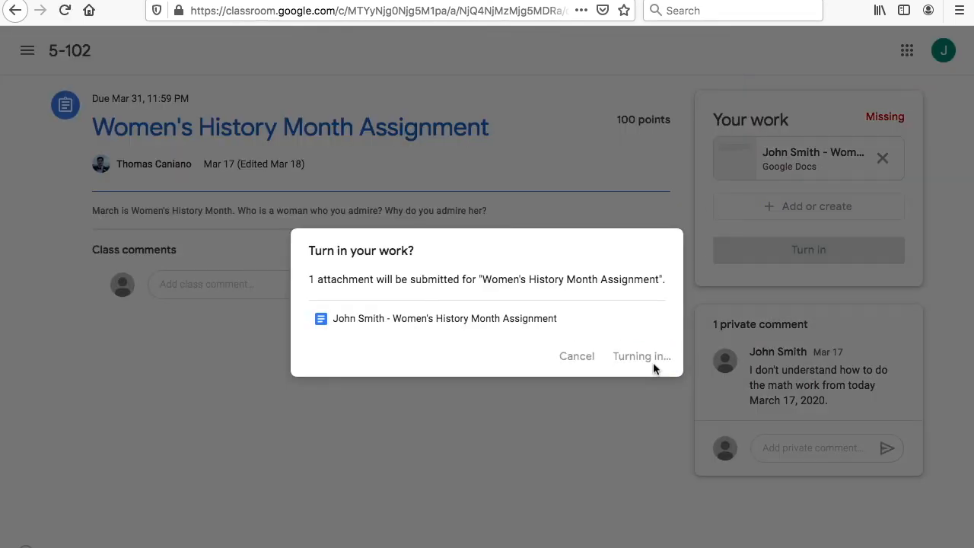